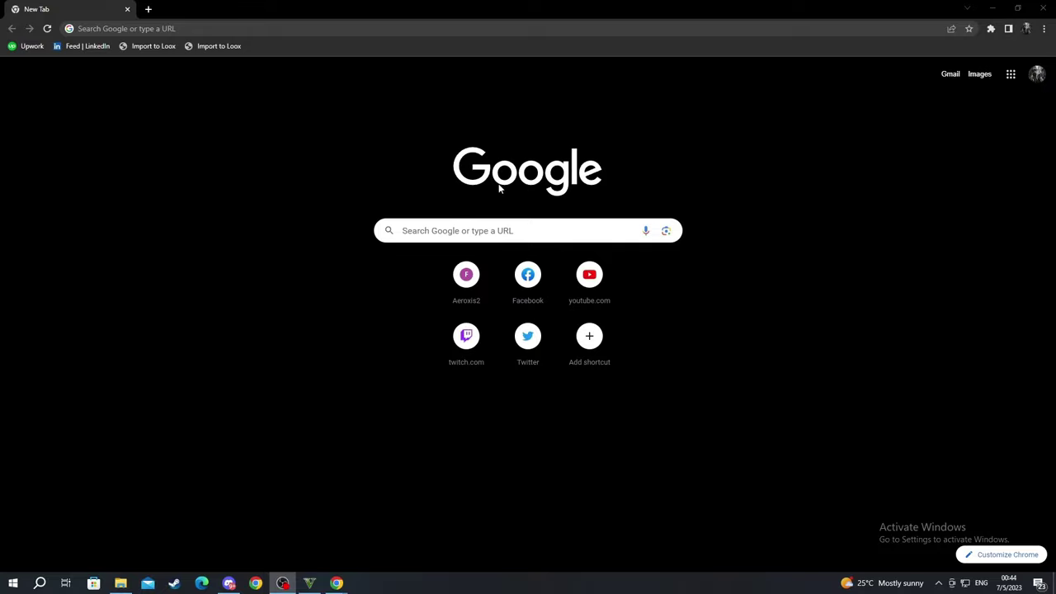
- Search the web for social club and open the Rockstar Games Social Club site
click(427, 226)
text(soci)
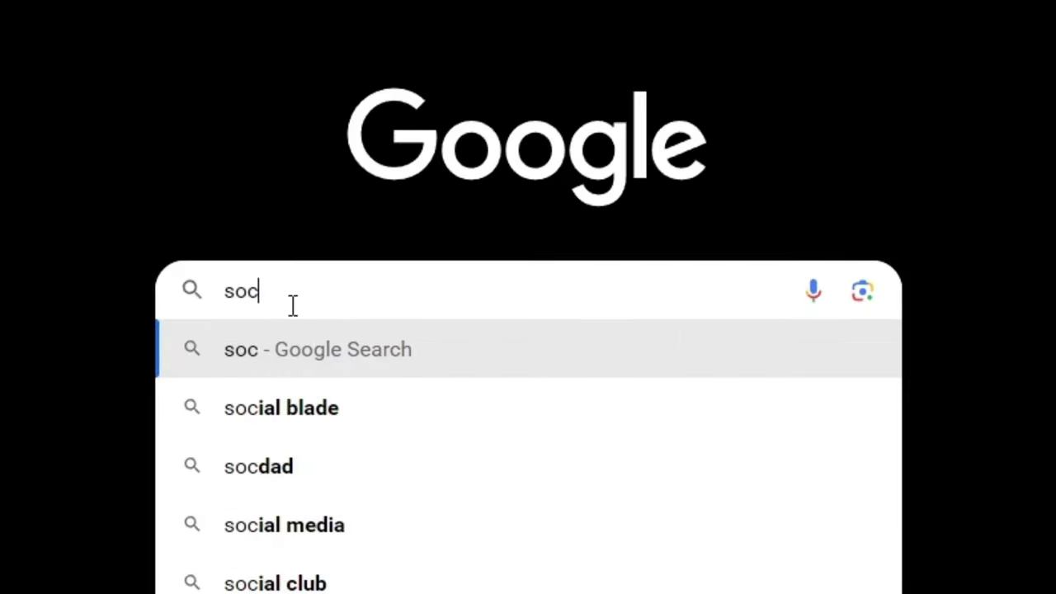
text(a)
click(344, 525)
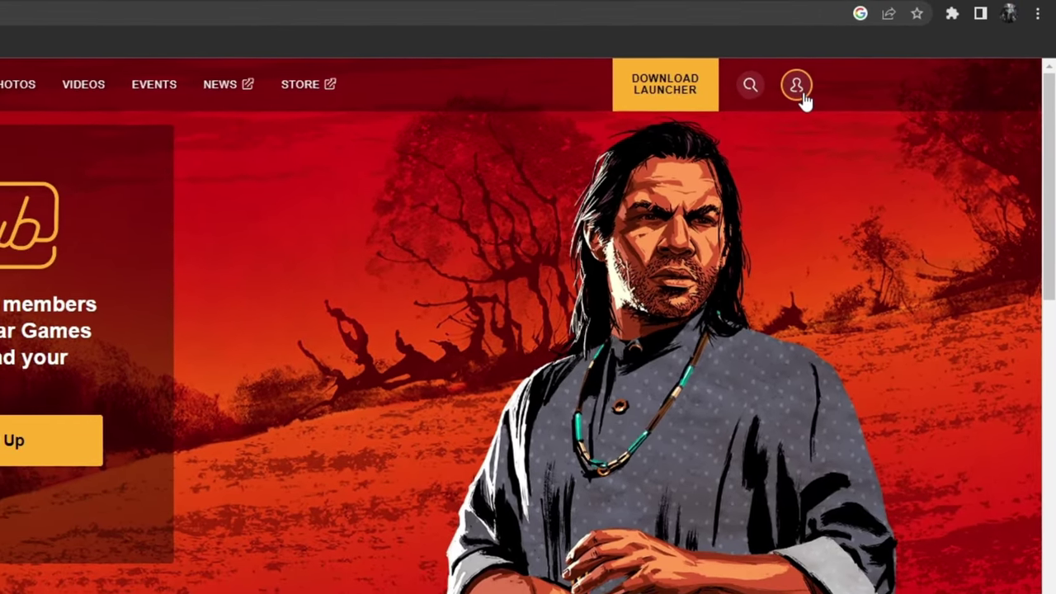
- Open the Social Club sign-in form and sign in with the account's e-mail and password
click(798, 88)
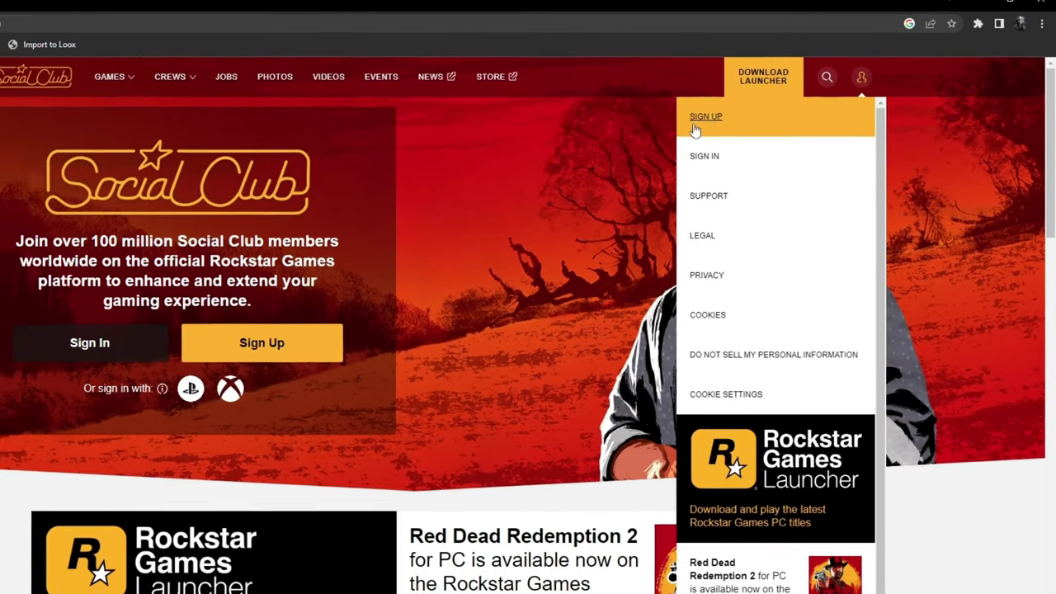
click(704, 156)
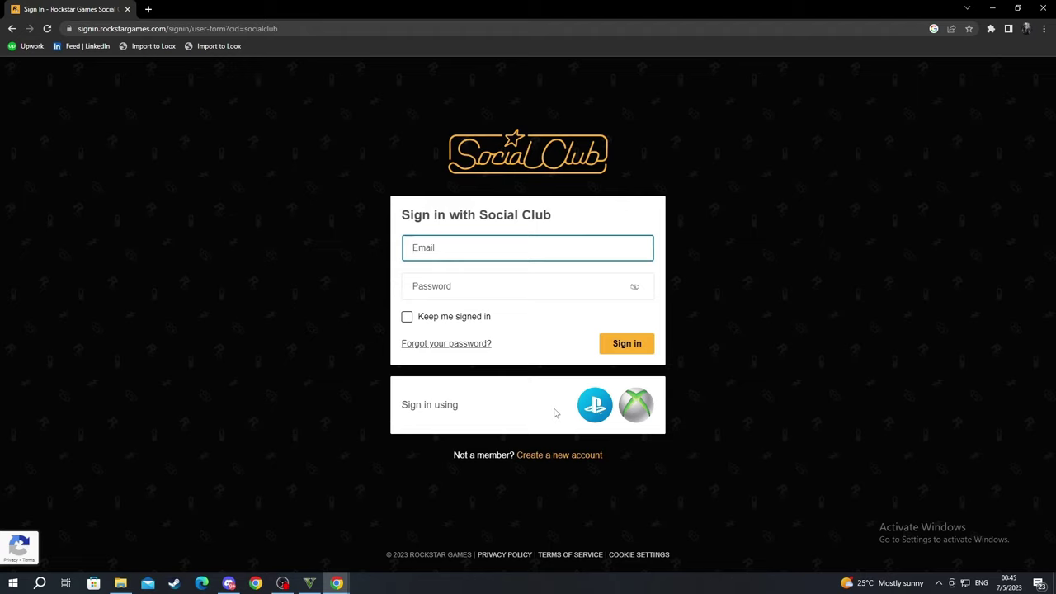
click(430, 247)
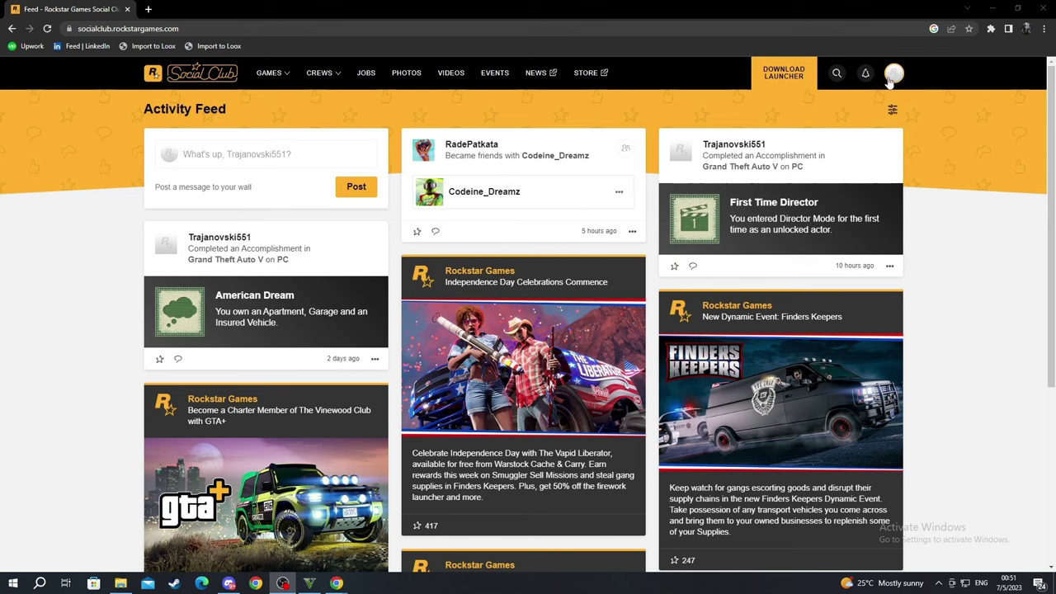
- Start creating a new crew named GuideRealm with the crew tag HOWT
mouse_move(318, 73)
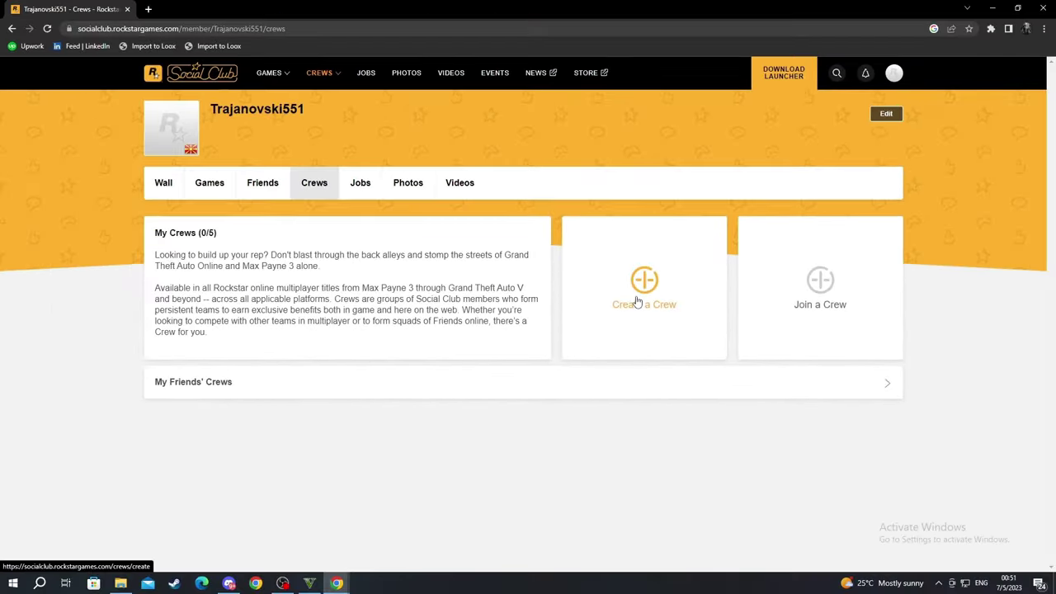
click(637, 302)
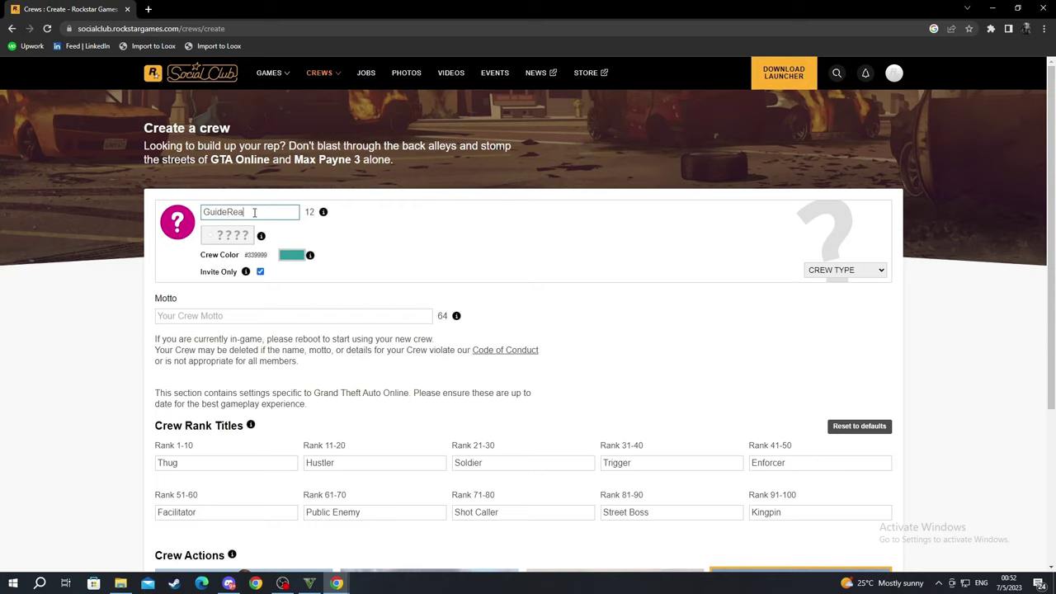
click(210, 237)
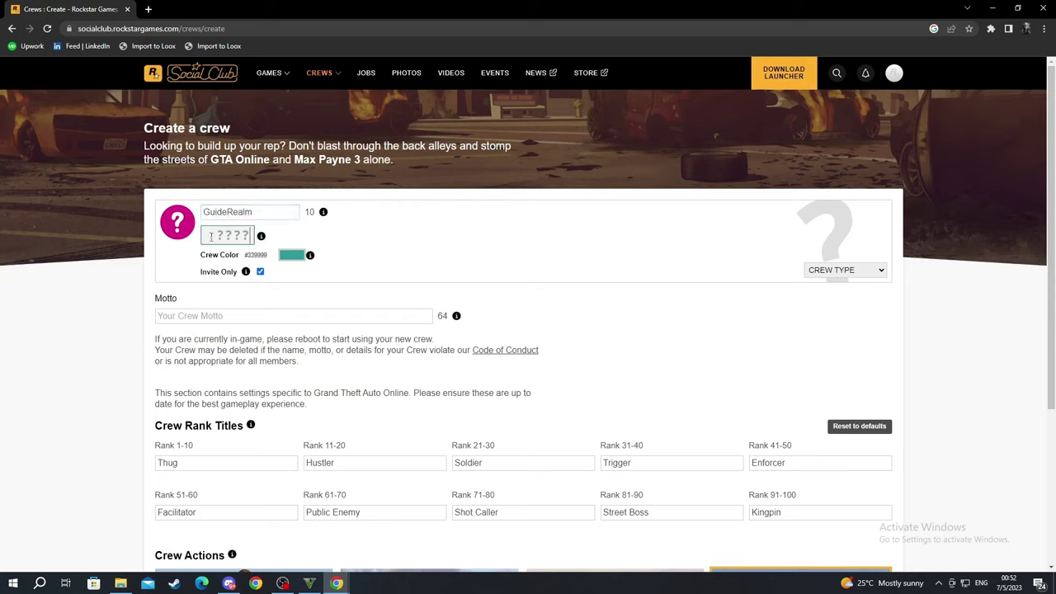
mouse_move(261, 237)
- Show the crew color choices without changing the color, and set the crew motto to "How to videos"
click(298, 255)
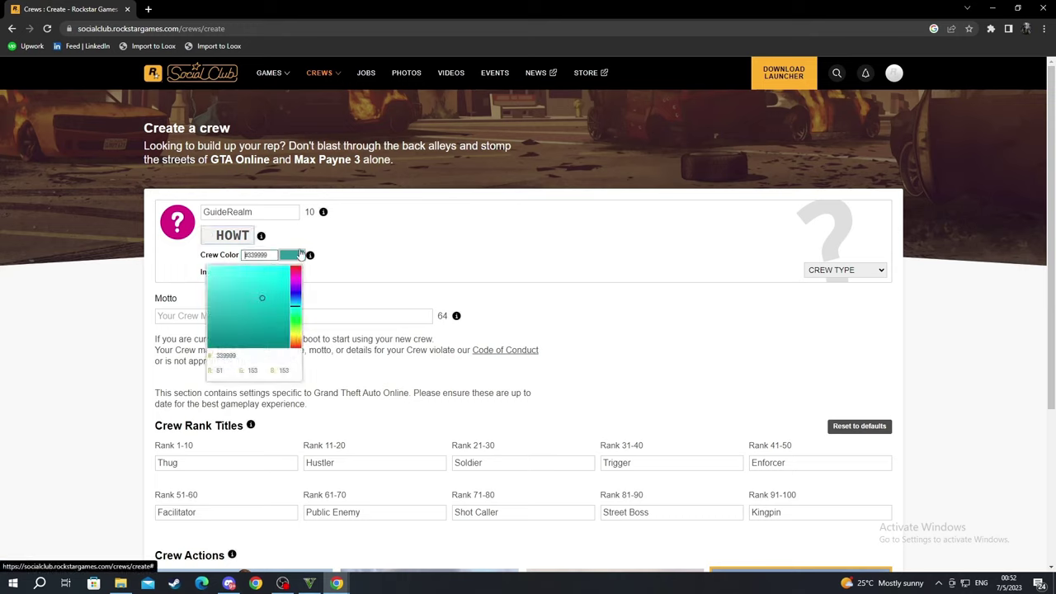
click(361, 269)
scroll(342, 276, down, 1)
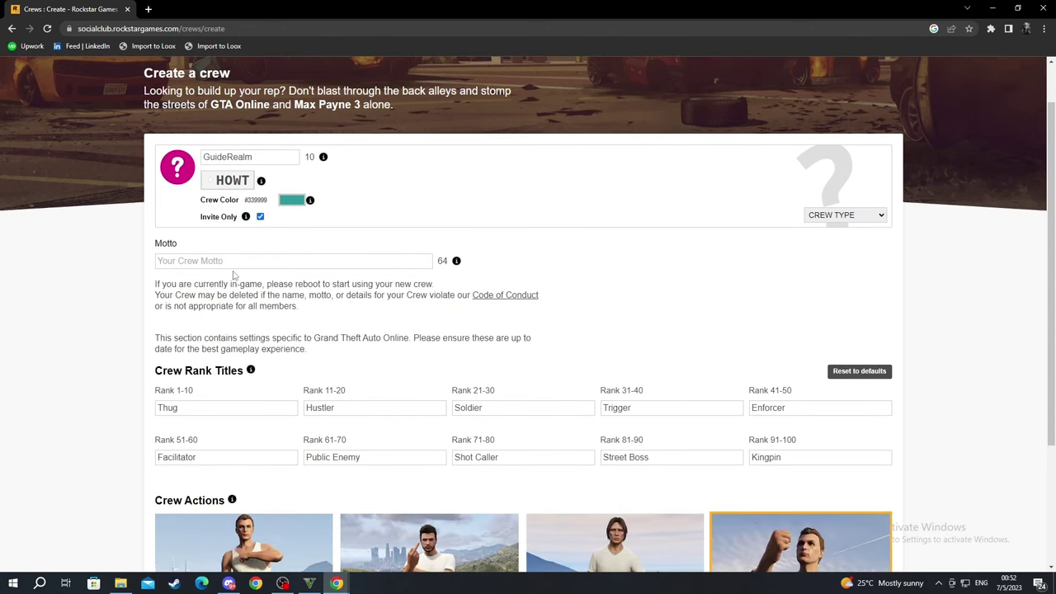
click(262, 259)
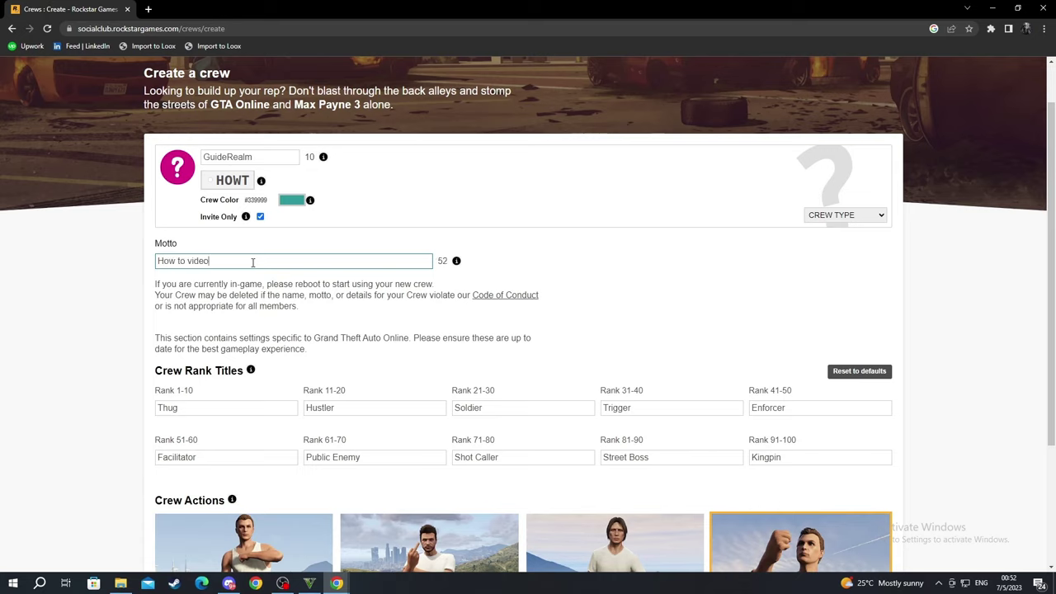
- Choose Up Yours as the crew action and save the crew, agreeing to review the privacy settings
scroll(328, 283, down, 1)
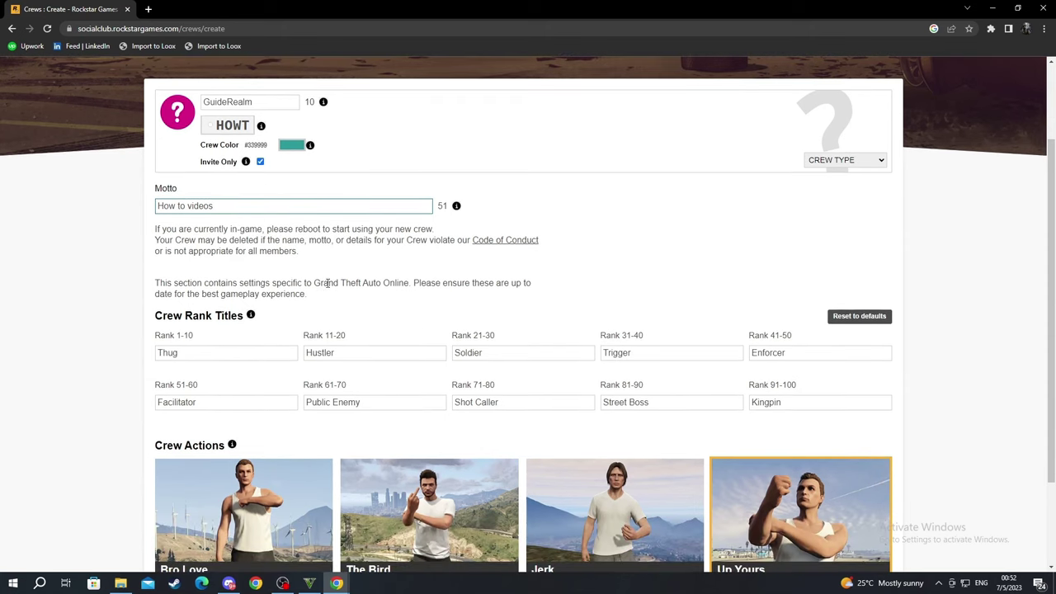
scroll(332, 330, down, 2)
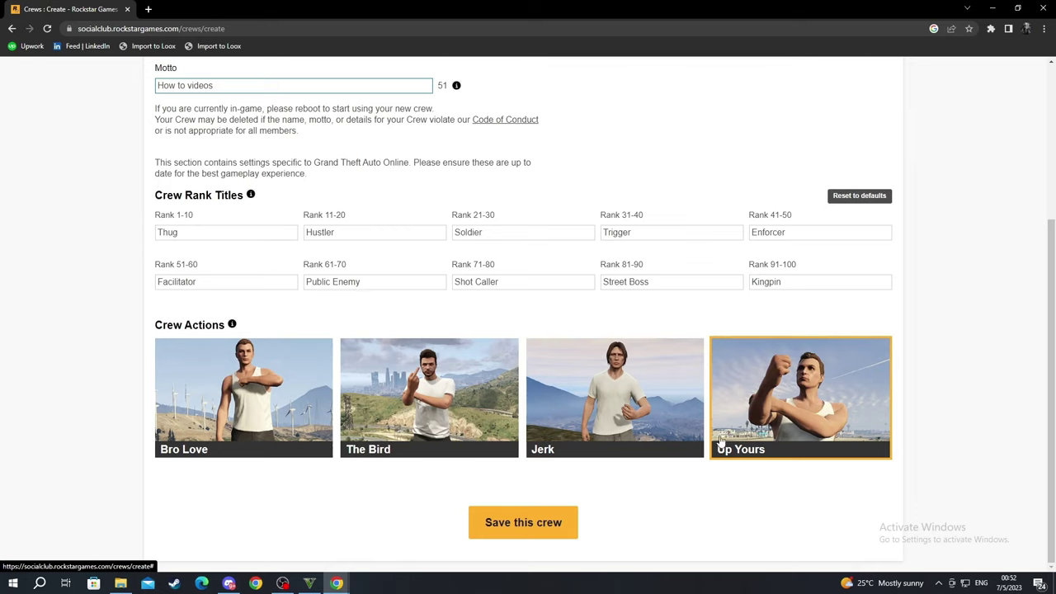
click(806, 437)
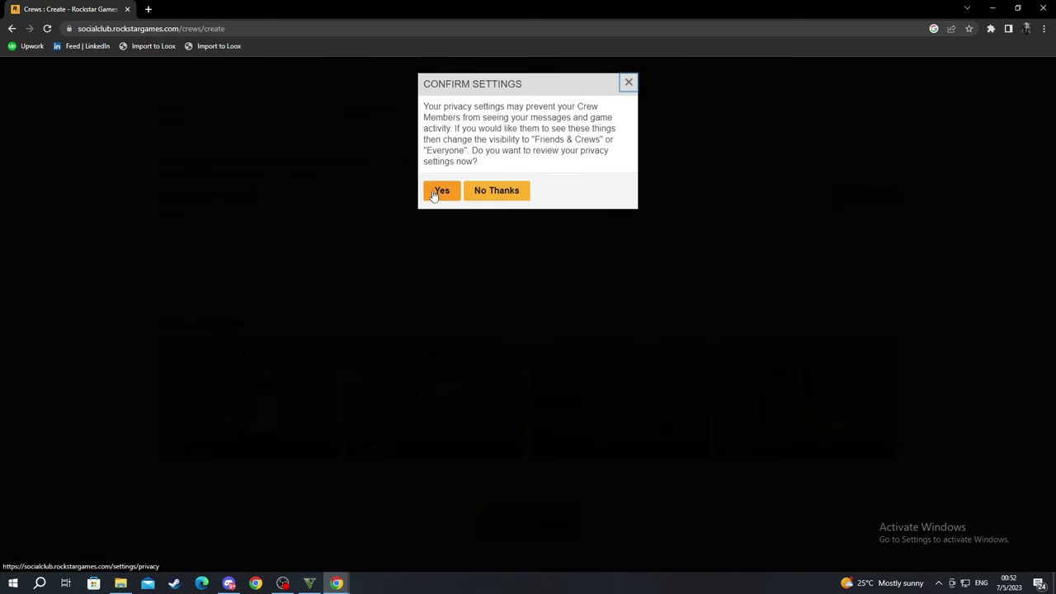
click(437, 193)
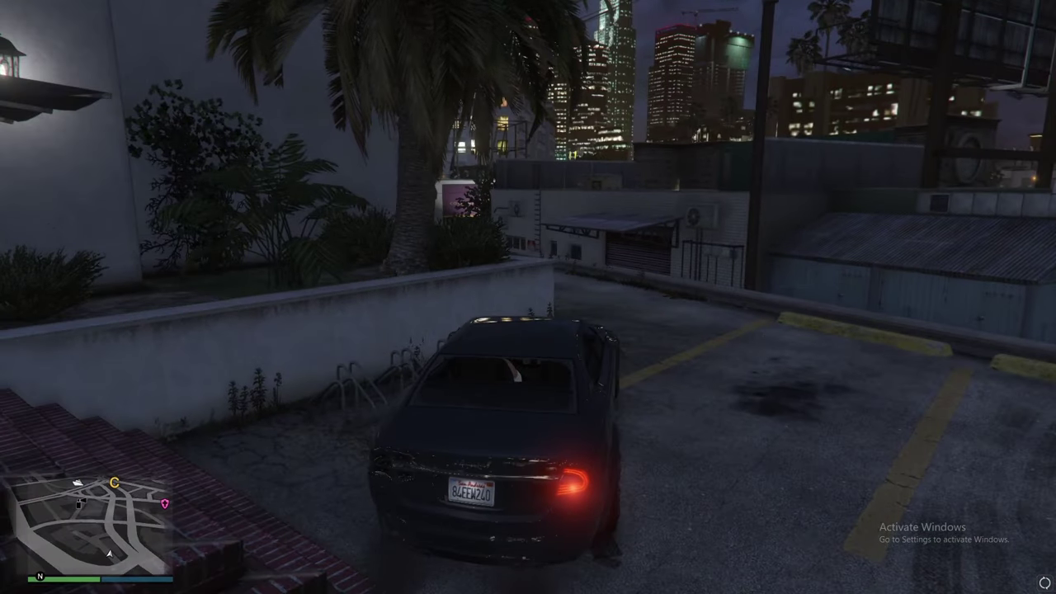
- Switch to Grand Theft Auto Online and open the Crews section of the online pause menu
key(Escape)
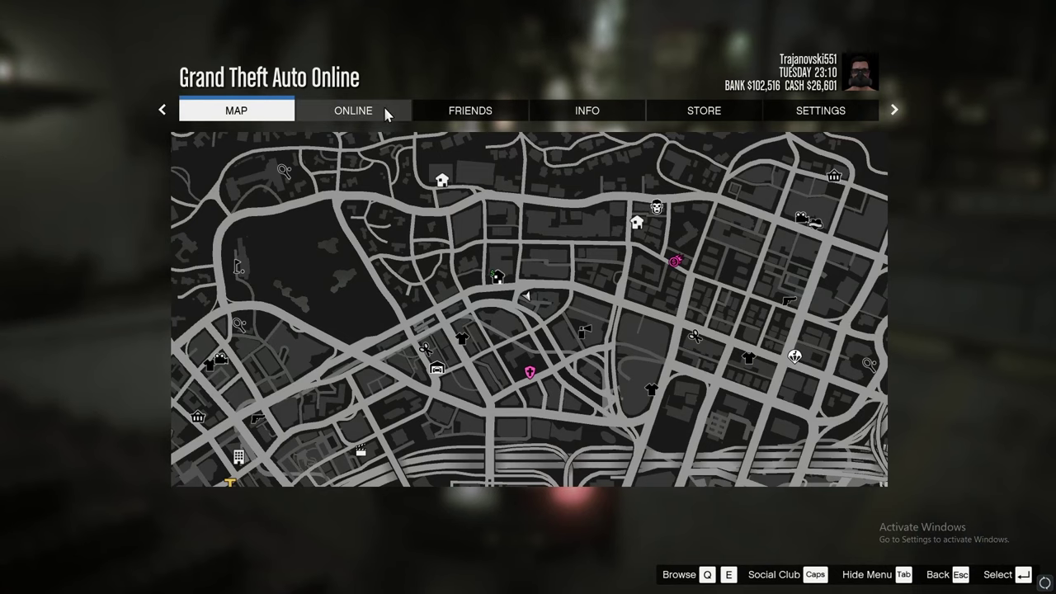
click(385, 109)
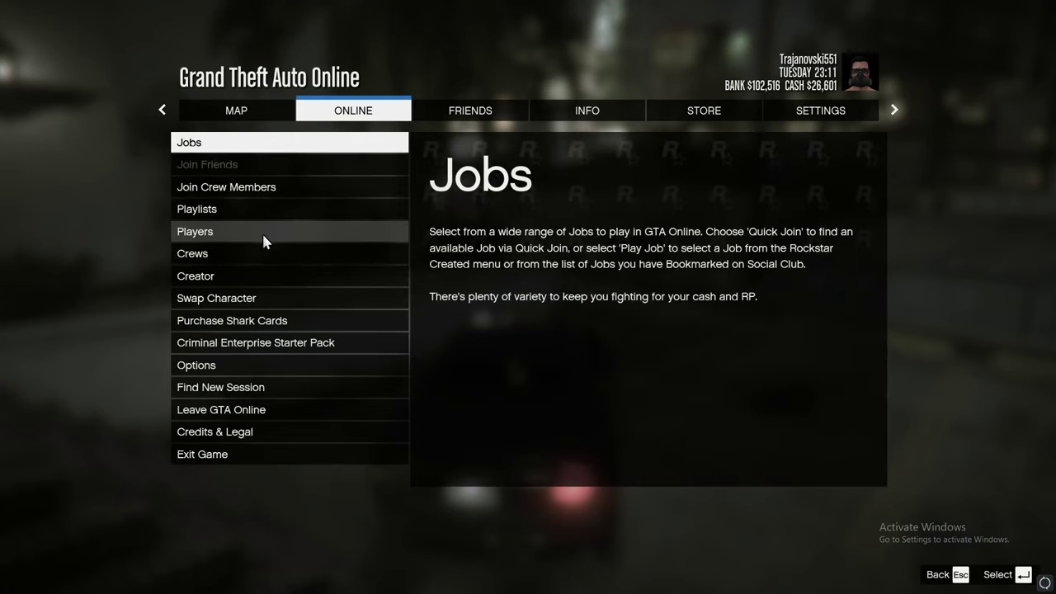
click(228, 256)
click(227, 256)
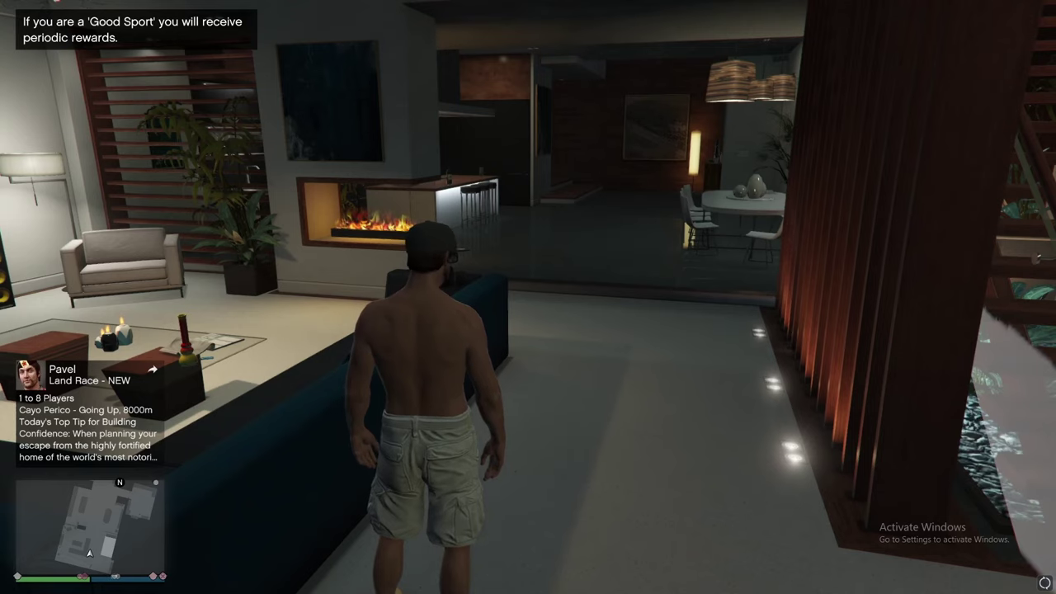
- Open the options for the first player in the friends list and select the invite to the BR8 crew
key(Escape)
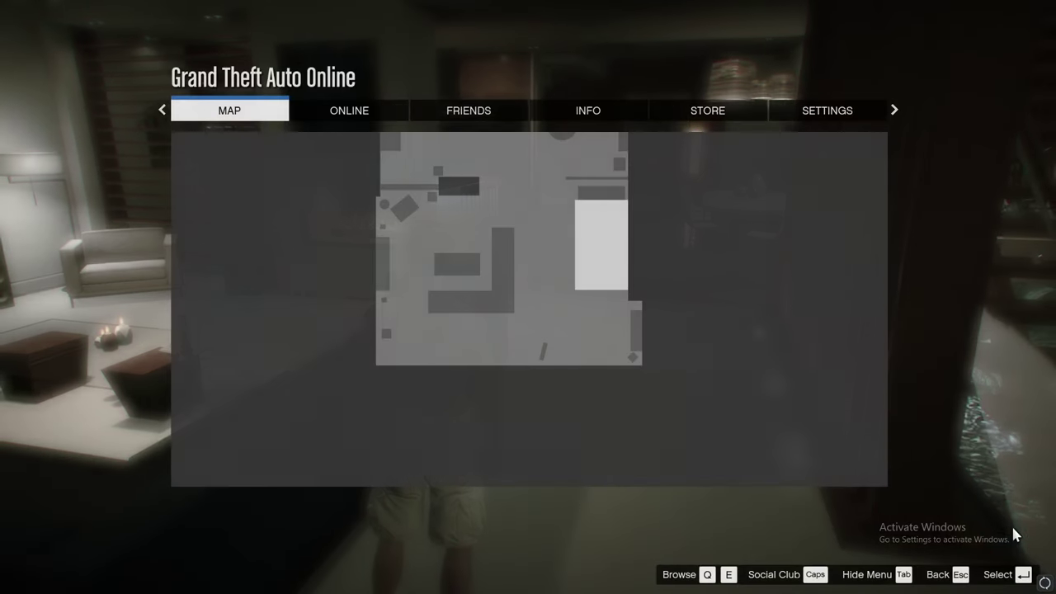
click(424, 108)
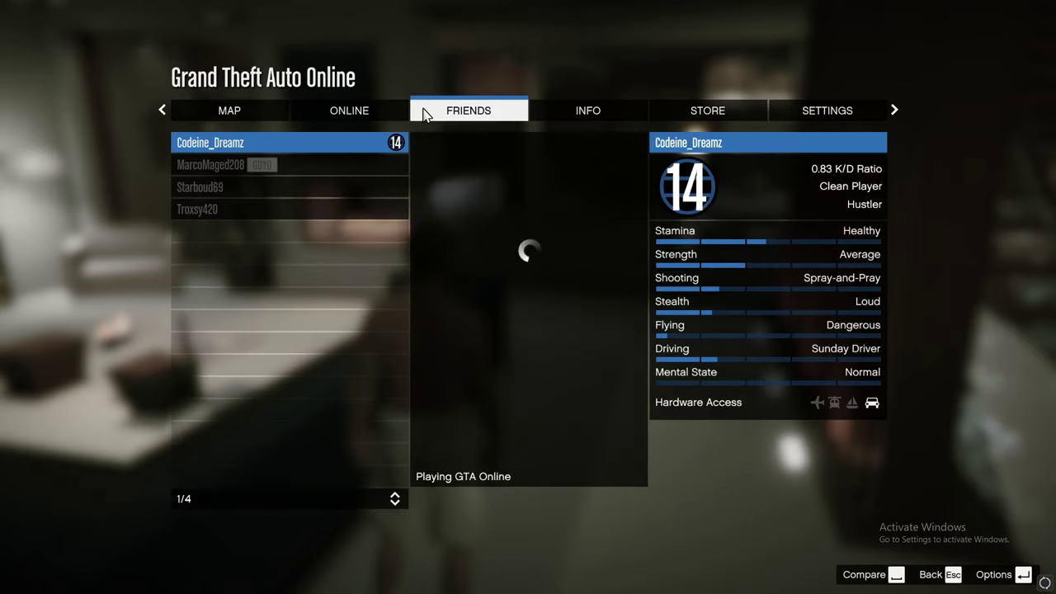
click(301, 154)
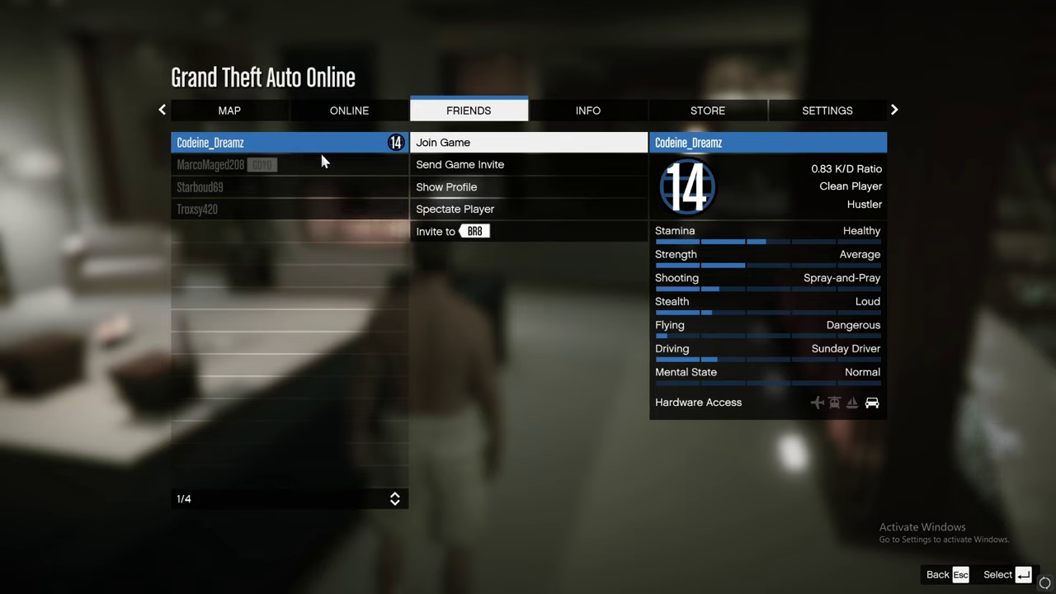
click(480, 235)
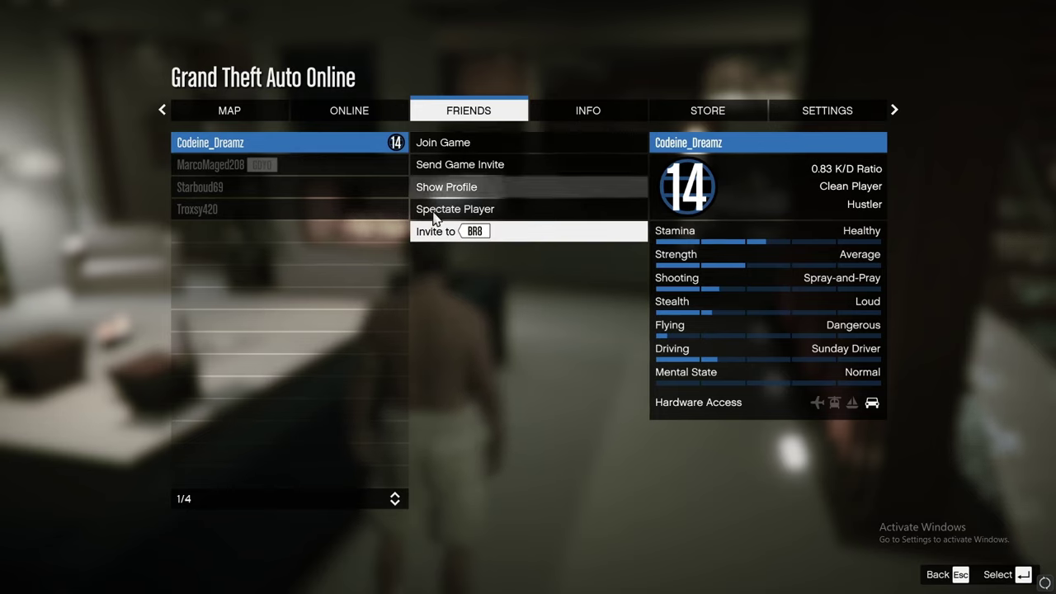
- Invite the rank 827 player from the session's player list to the BR8 crew and dismiss the alert
click(369, 118)
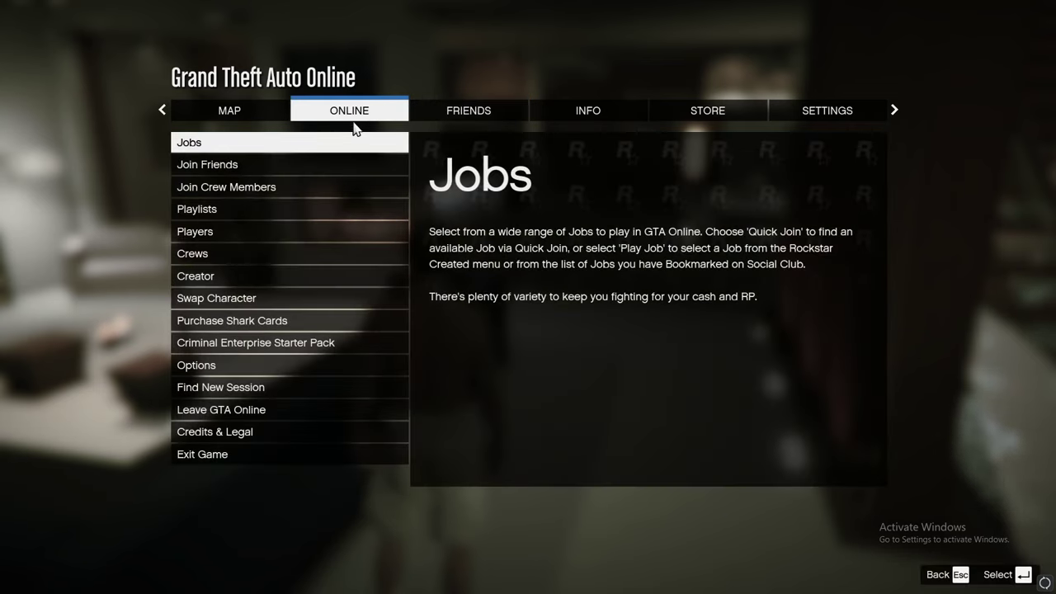
click(234, 240)
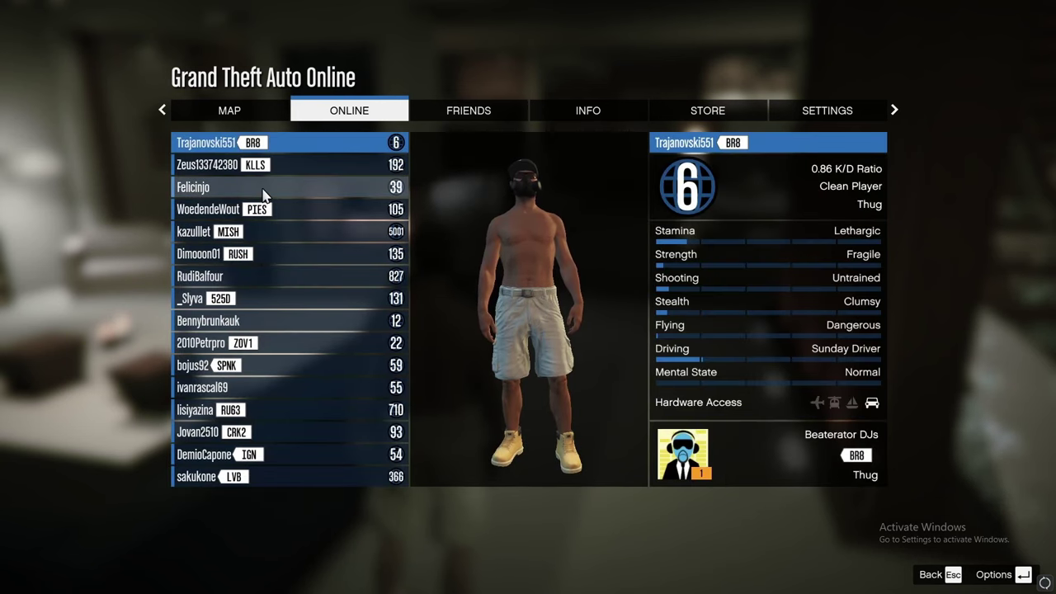
click(257, 302)
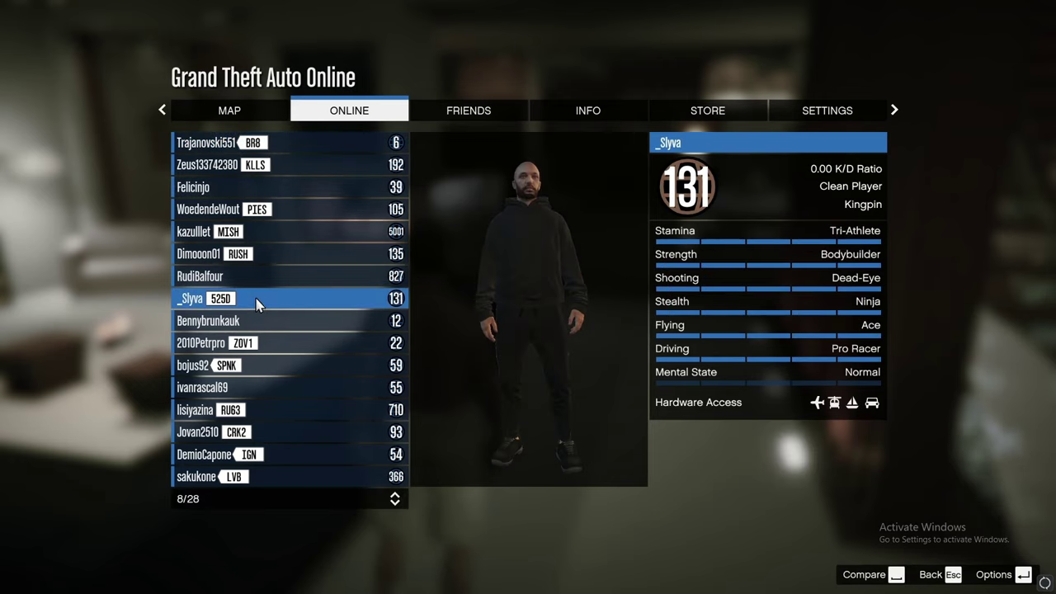
double_click(257, 288)
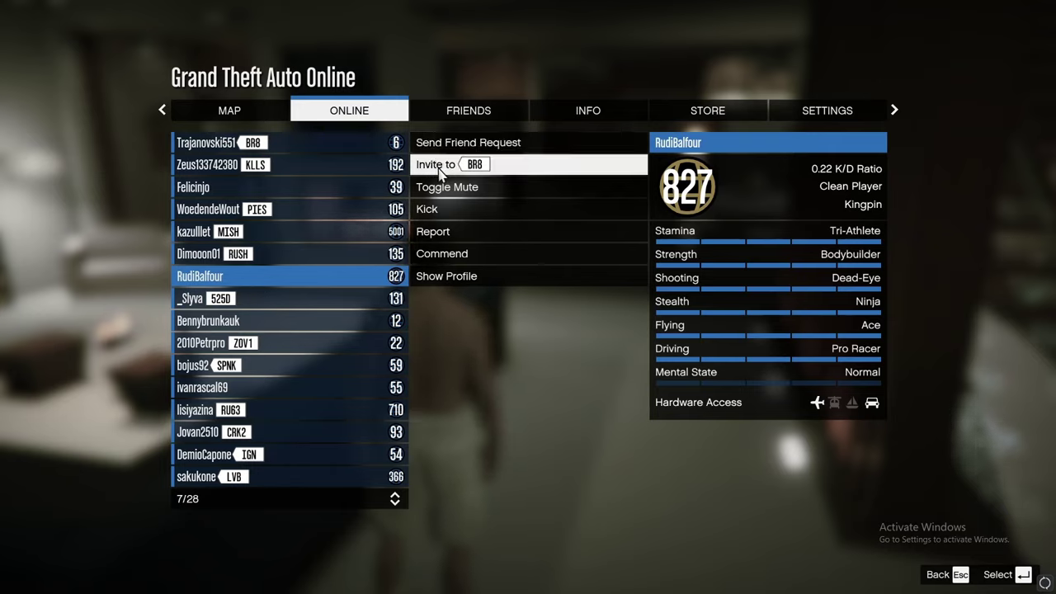
click(479, 171)
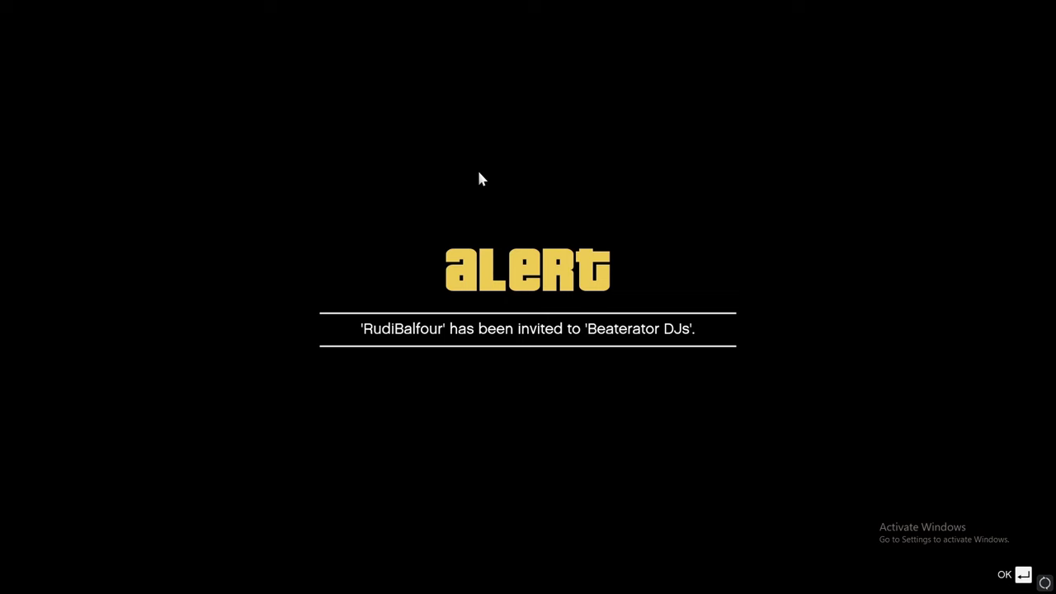
key(Return)
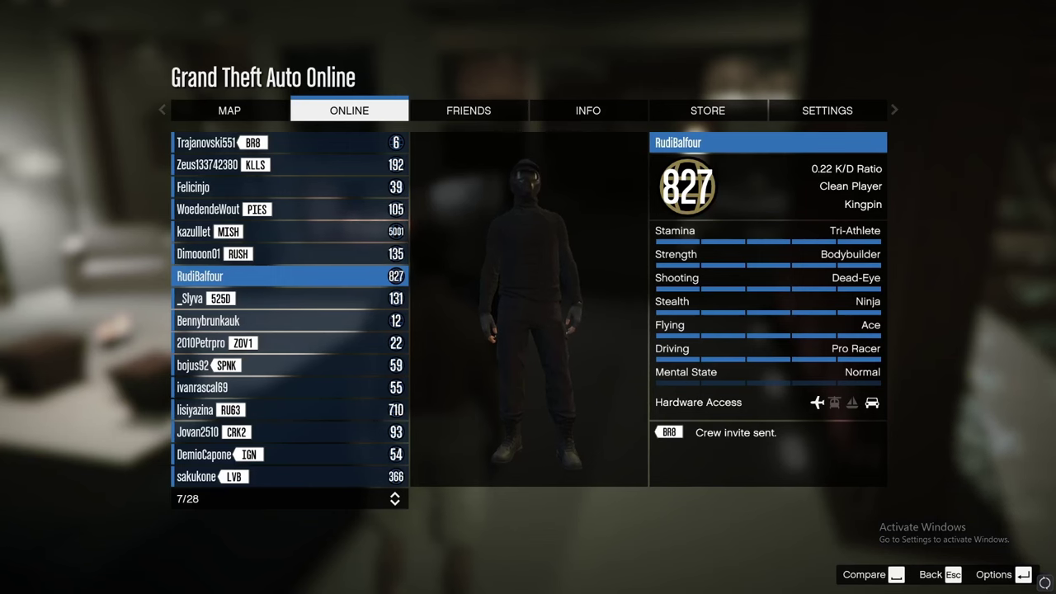